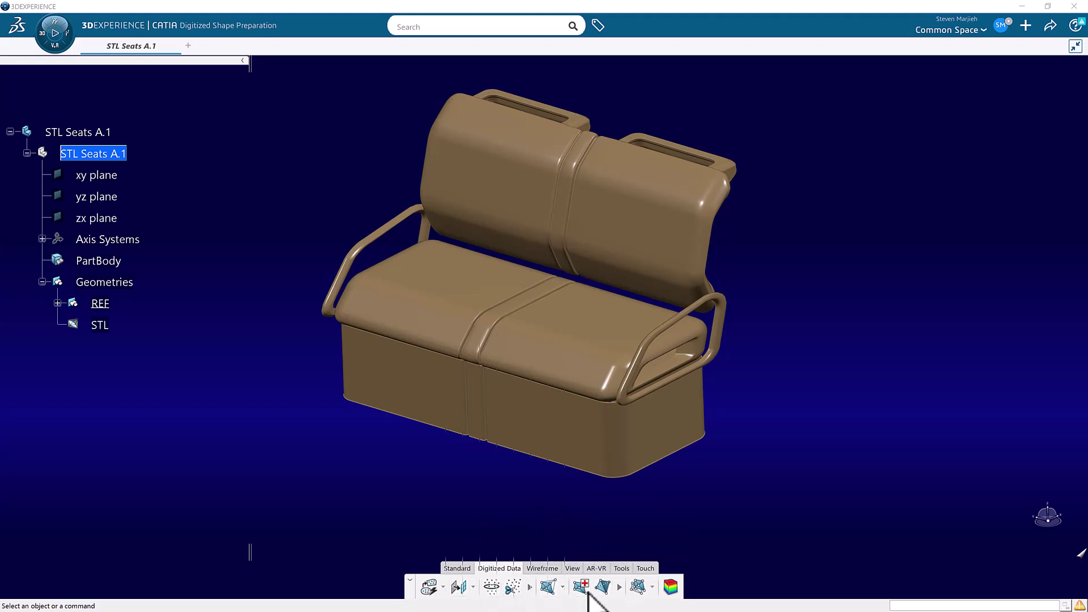
Step: Browse the digitized data, cloud, mesh, wireframe and view command groups on the action bar
left_click(529, 586)
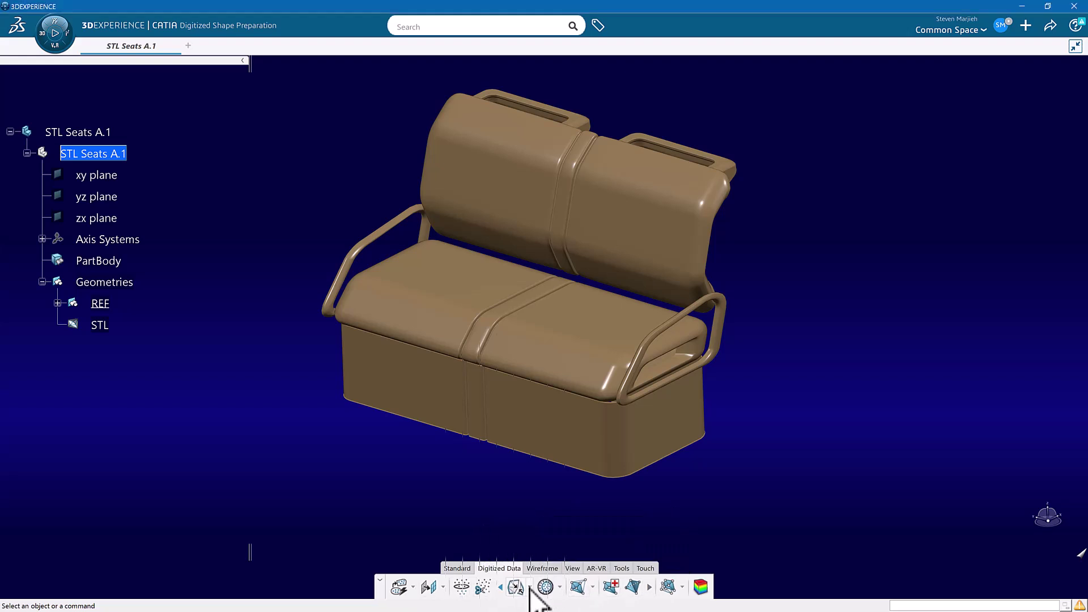
left_click(530, 588)
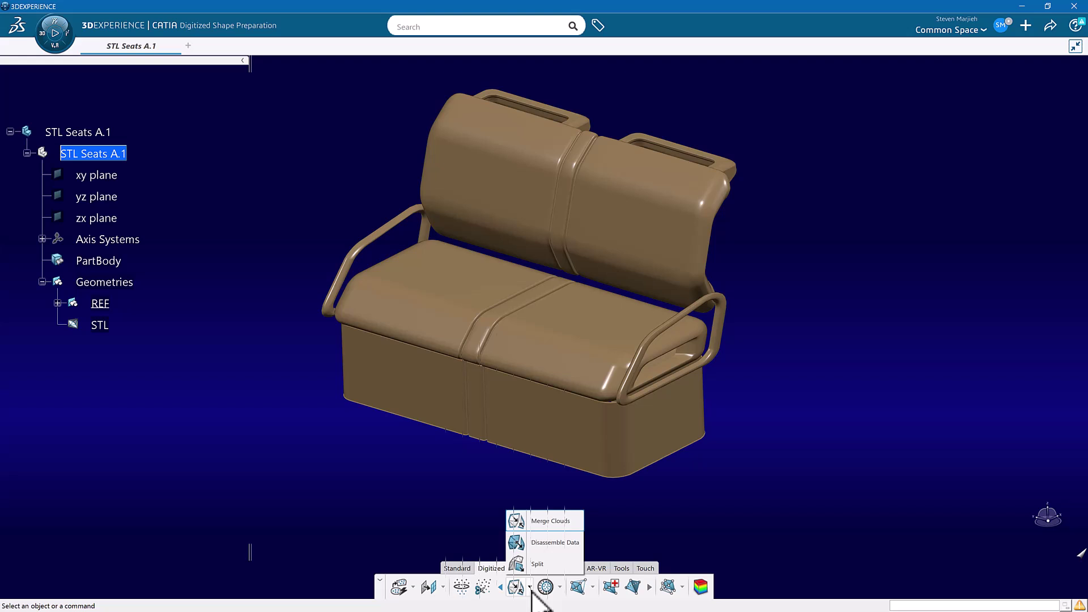
left_click(560, 589)
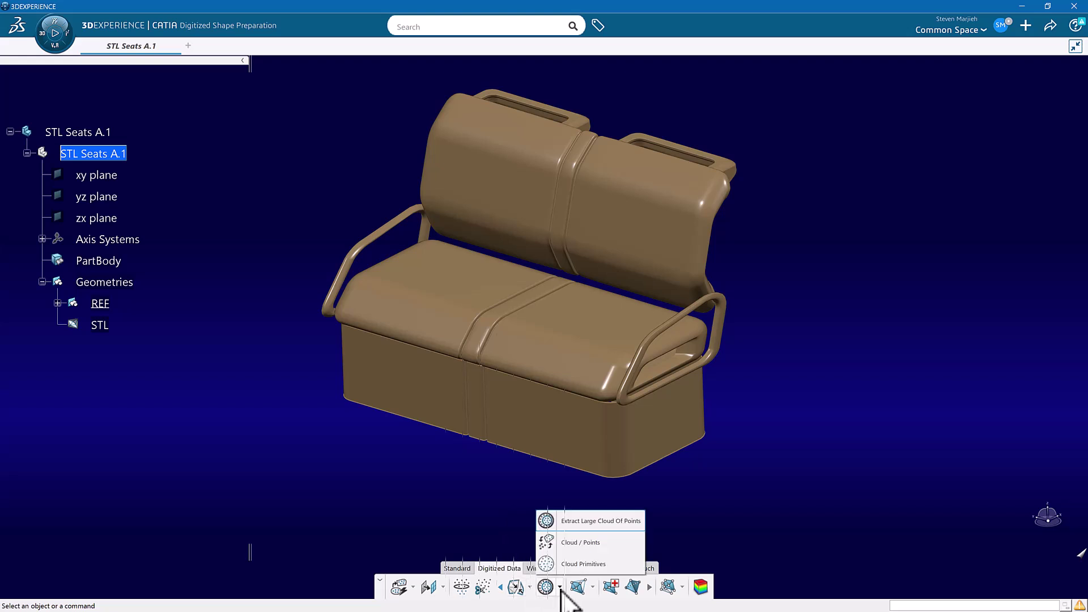
left_click(592, 588)
left_click(593, 589)
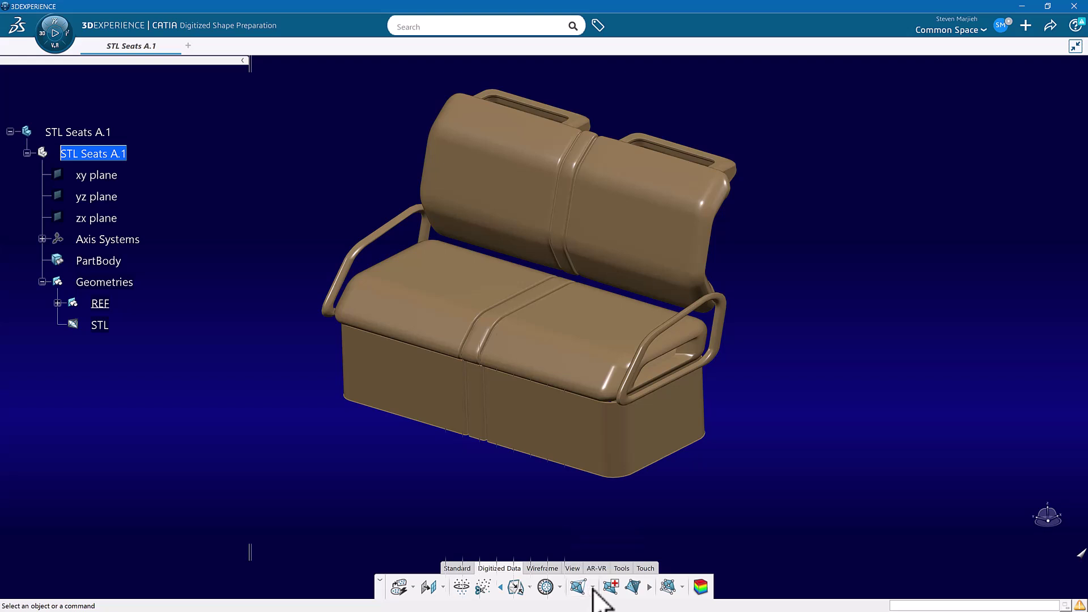
left_click(542, 569)
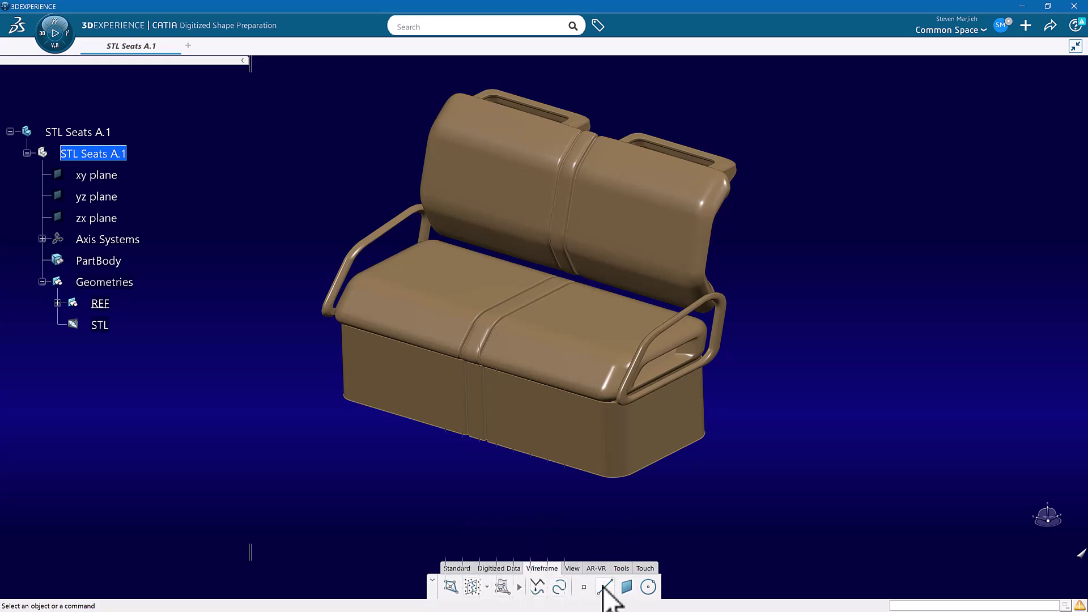
left_click(569, 569)
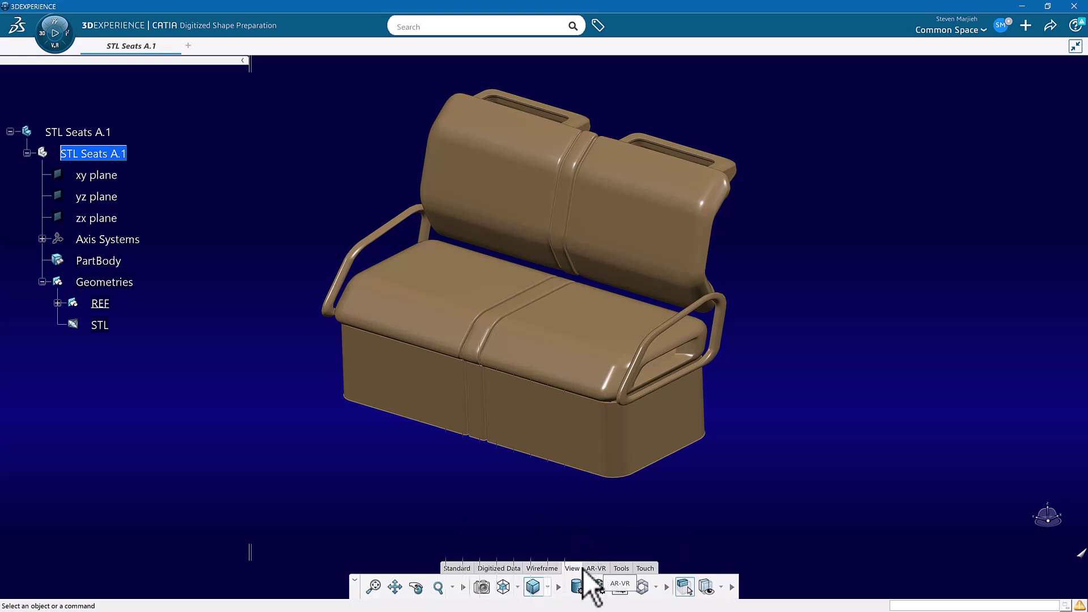
left_click(498, 568)
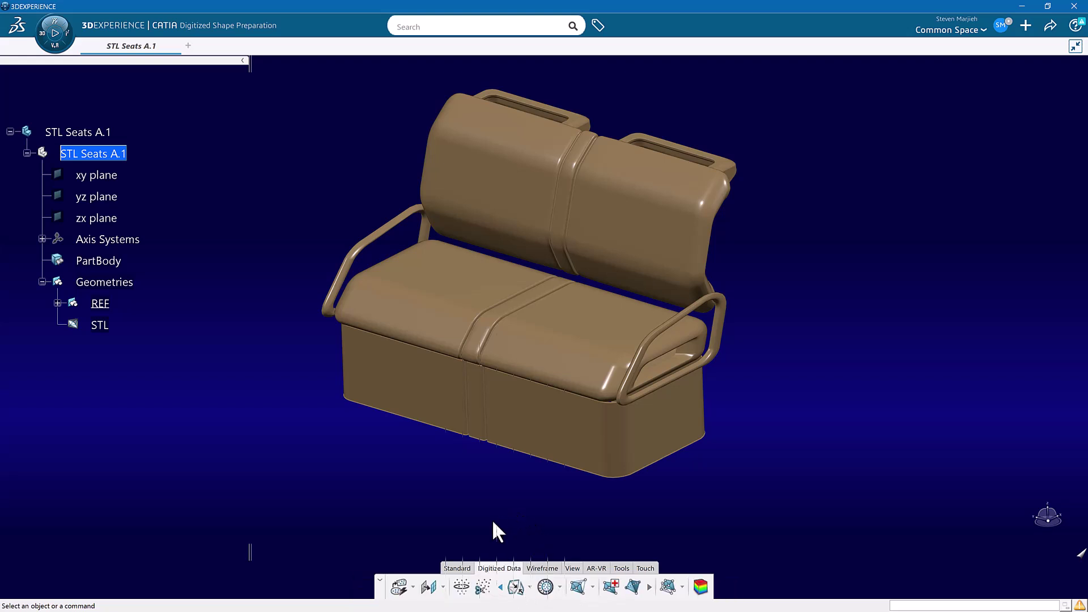
Step: Select the seat mesh and show its STL object submenu with Activate
middle_click_drag(517, 437, 476, 461)
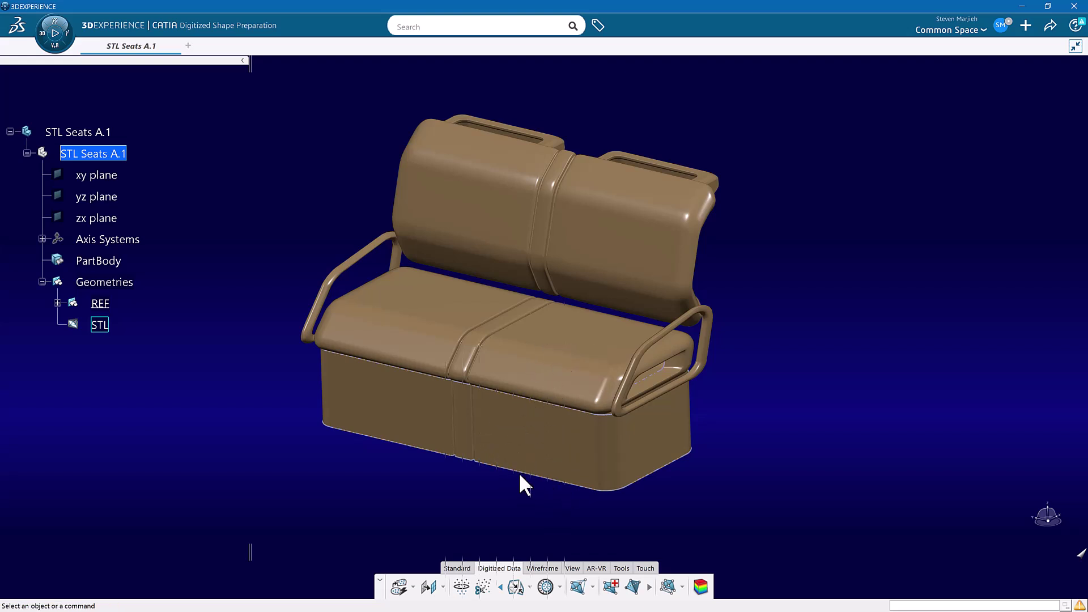
left_click(457, 319)
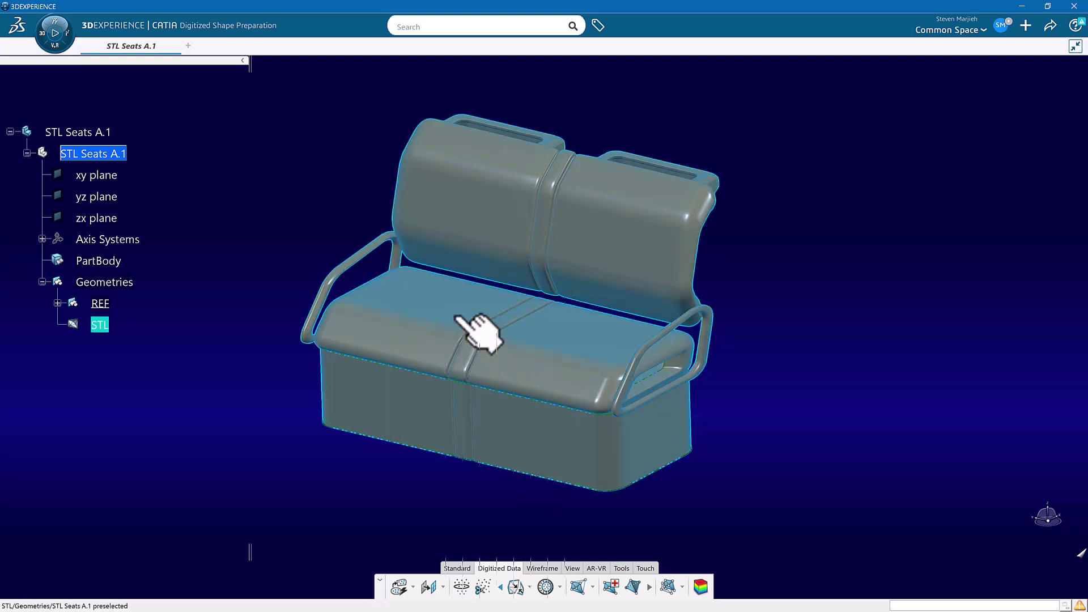
right_click(457, 319)
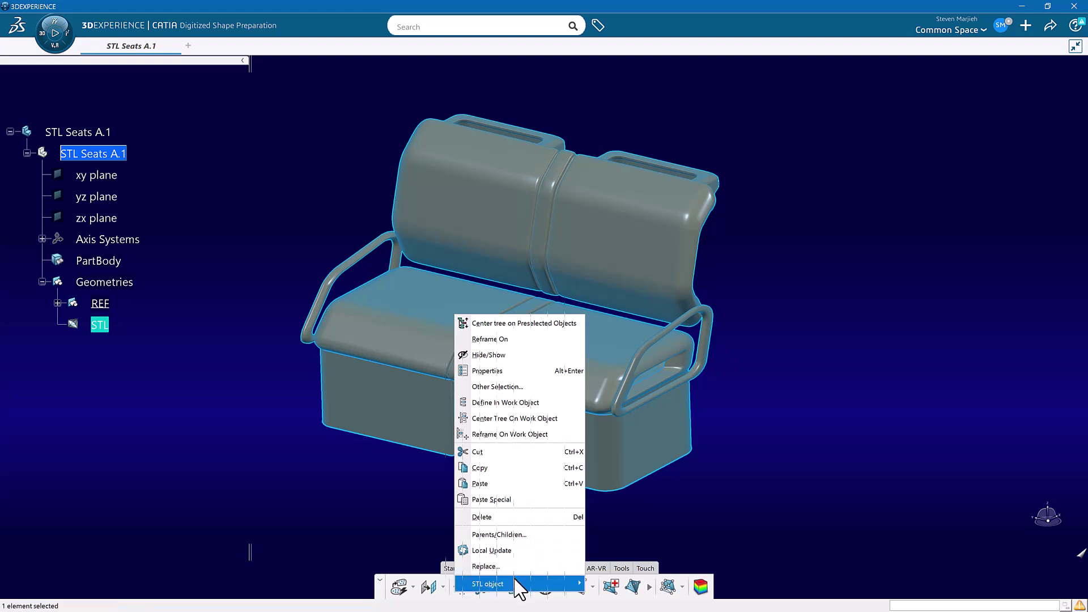
mouse_move(520, 588)
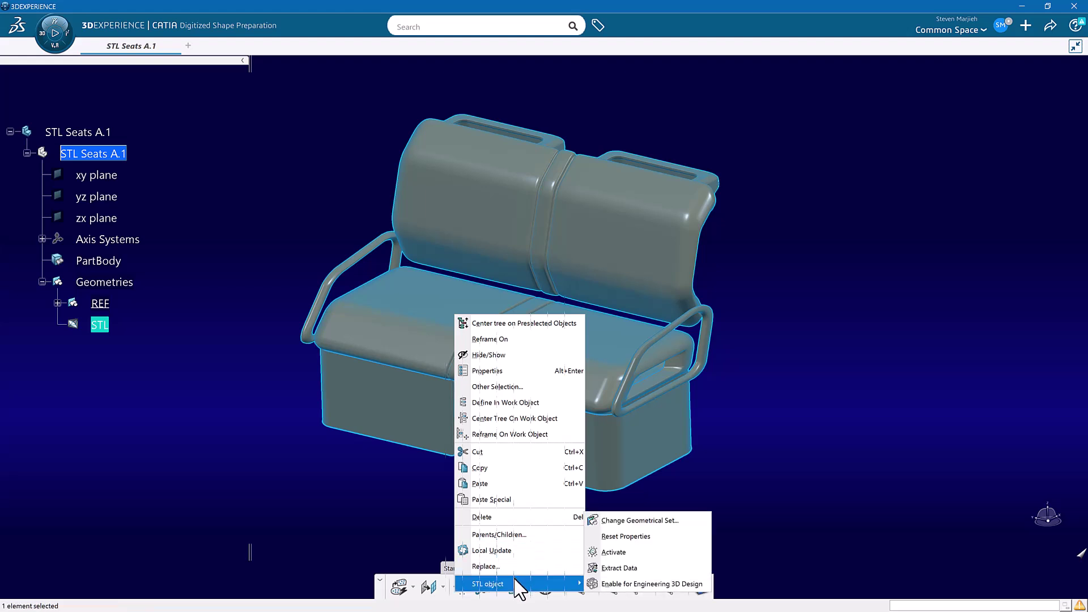
Step: Launch Activate on the seat mesh and set its selection mode to propagation
left_click(602, 552)
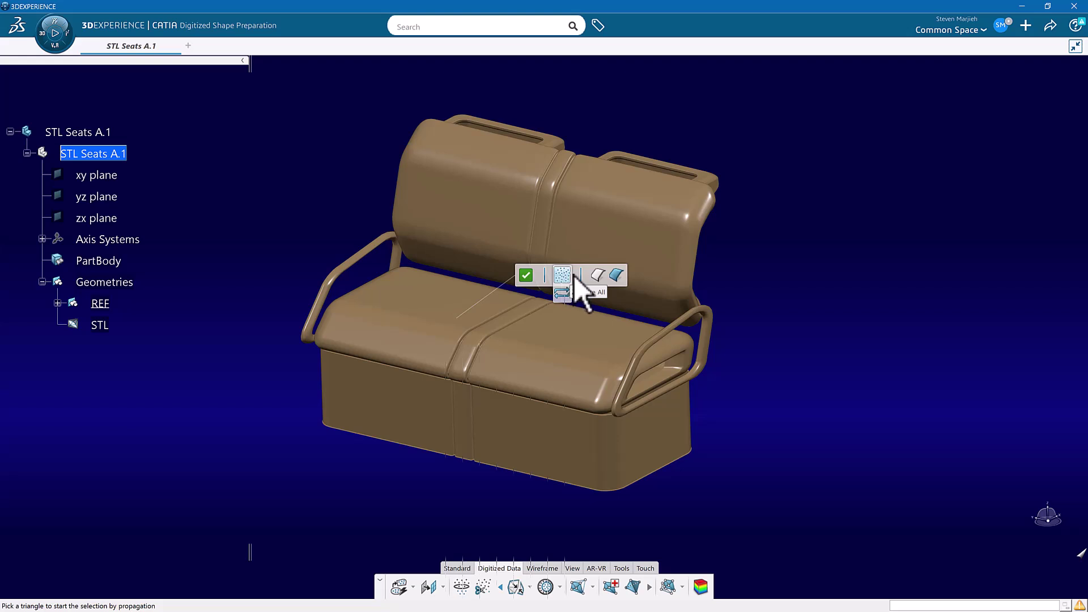
mouse_move(596, 279)
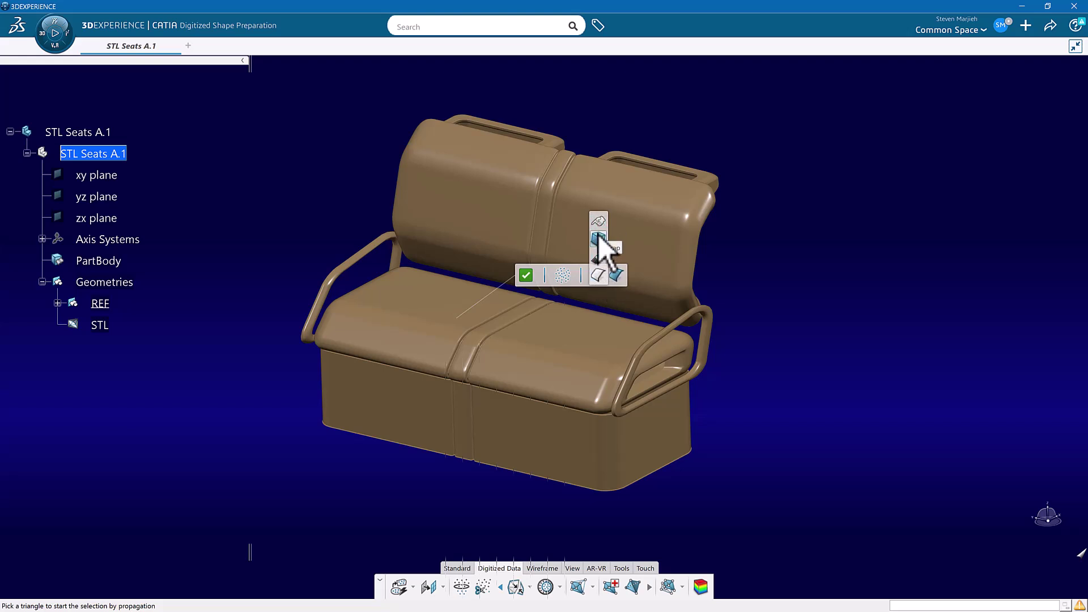
left_click(599, 276)
mouse_move(599, 278)
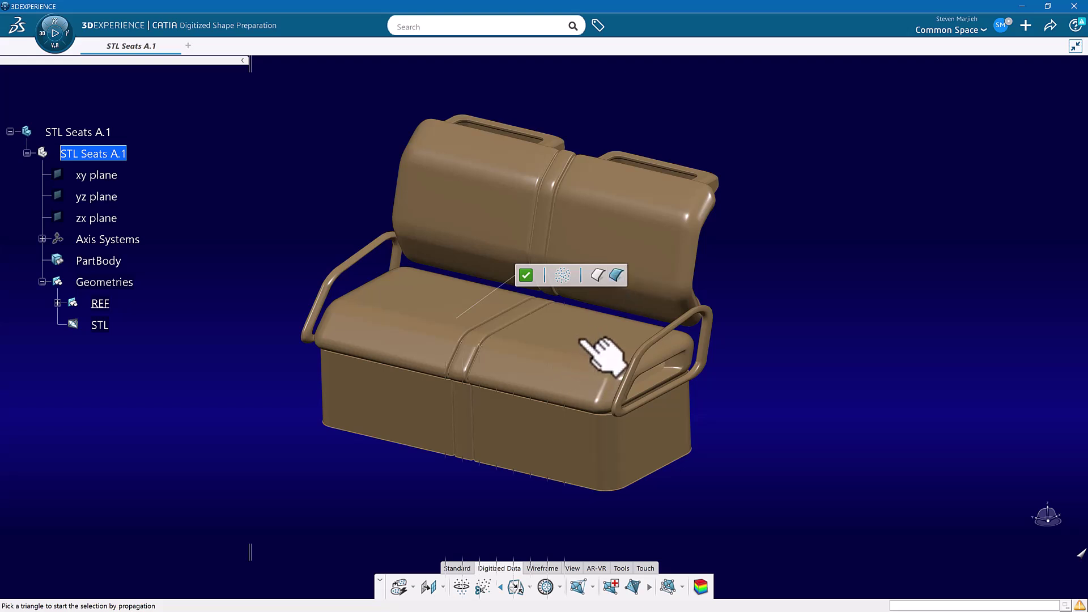
Step: Pick the seat cushion and seat base by propagation, then confirm the activation
left_click(600, 354)
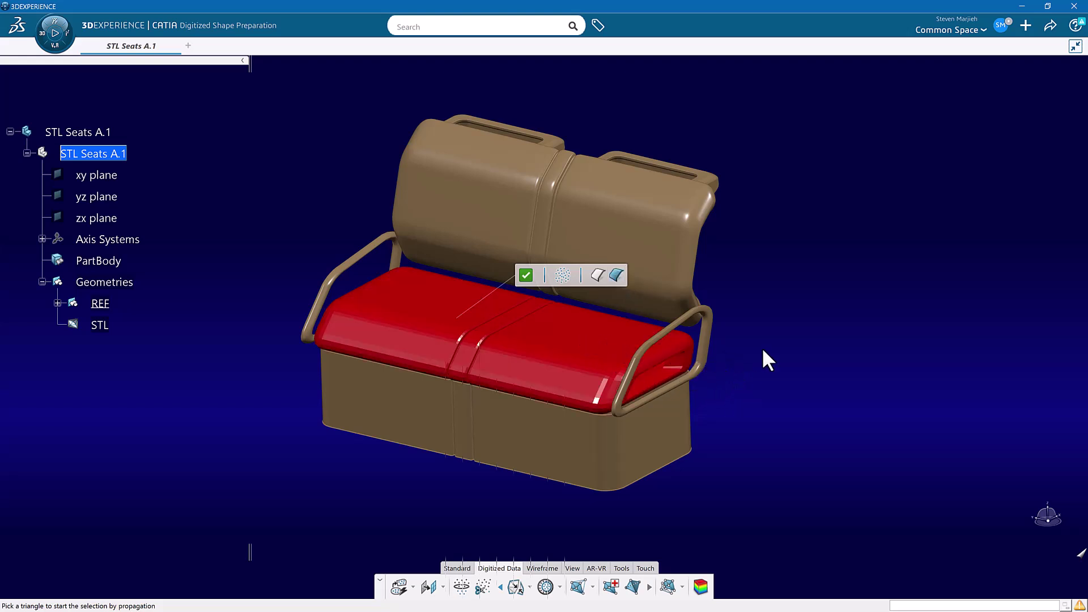
mouse_move(769, 343)
middle_mouse_down()
mouse_move(756, 340)
mouse_move(780, 351)
mouse_move(734, 358)
mouse_move(733, 372)
middle_mouse_up()
left_click(520, 392)
middle_click_drag(670, 396, 721, 391)
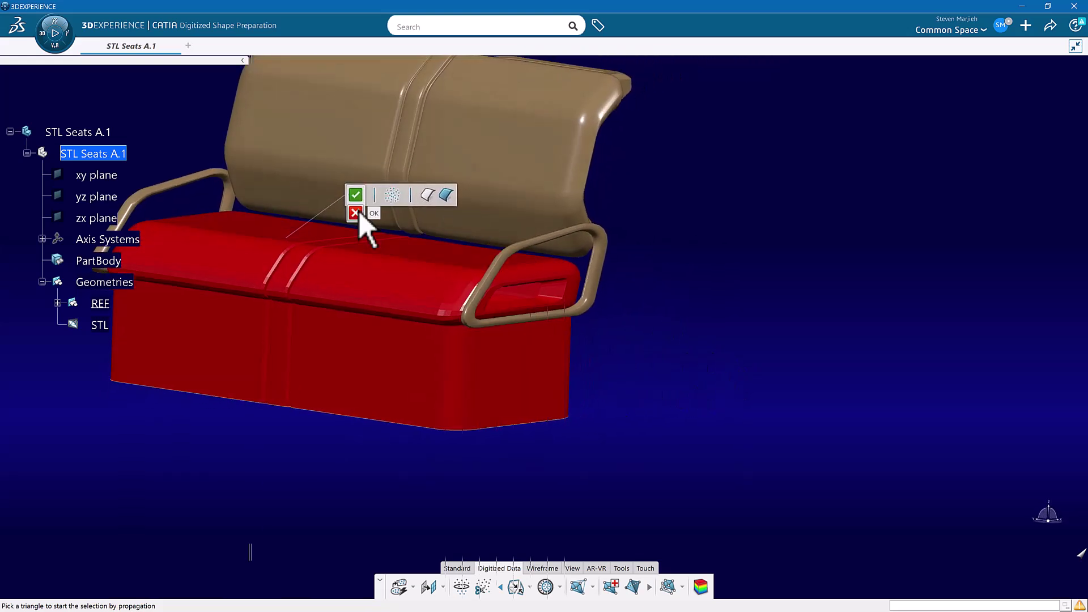
left_click(364, 195)
middle_click_drag(722, 321, 707, 344)
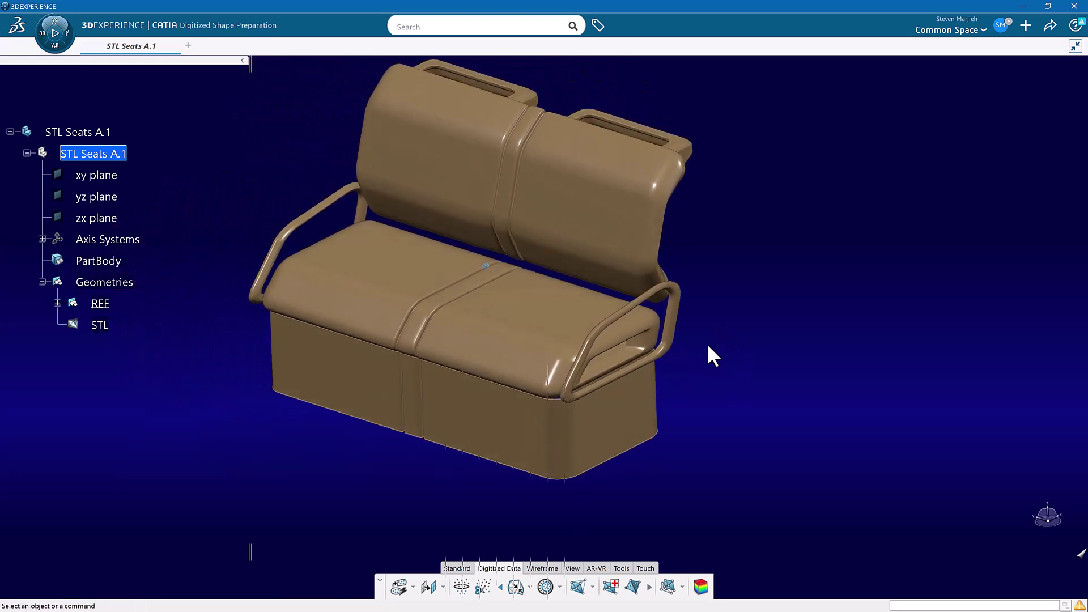
Step: Restart the Activate command on the STL mesh from the specification tree
left_click(102, 326)
right_click(104, 326)
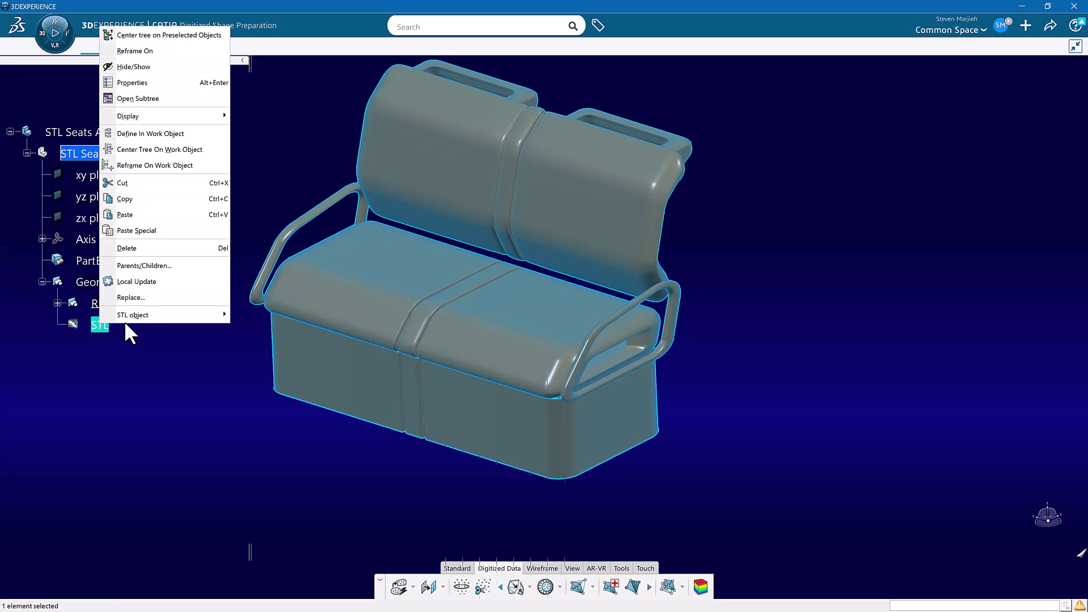
mouse_move(146, 317)
left_click(278, 348)
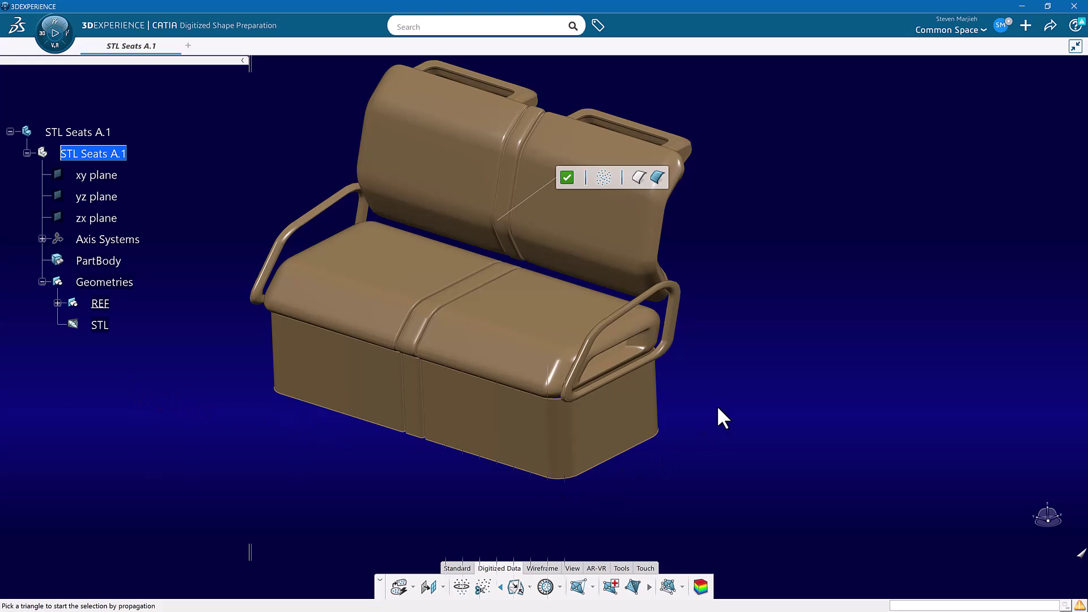
Step: Switch to Brush selection and paint the top of both seat cushions
mouse_move(649, 180)
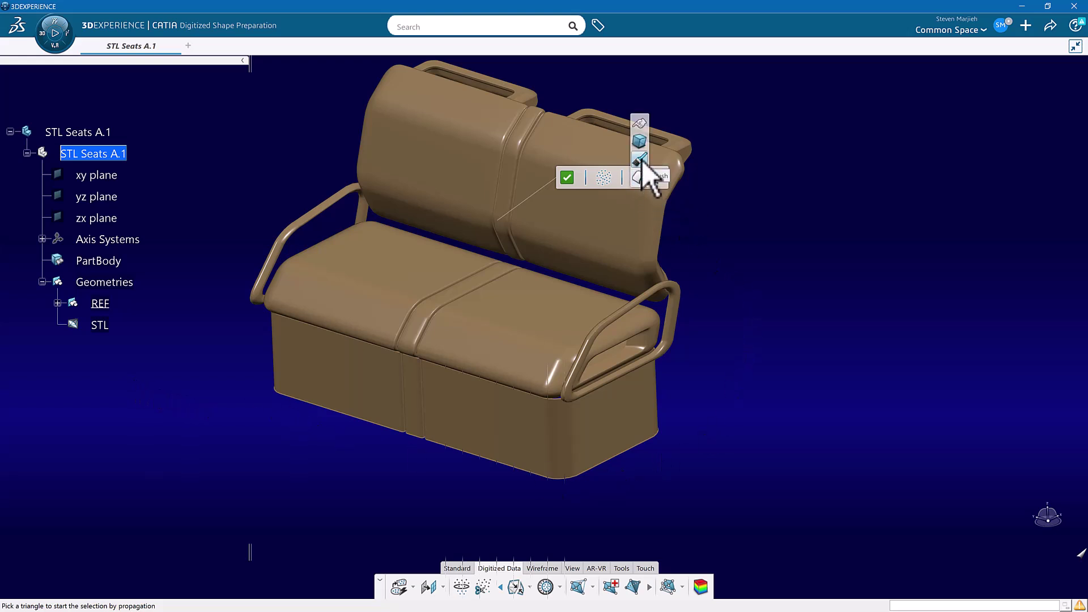
left_click(640, 162)
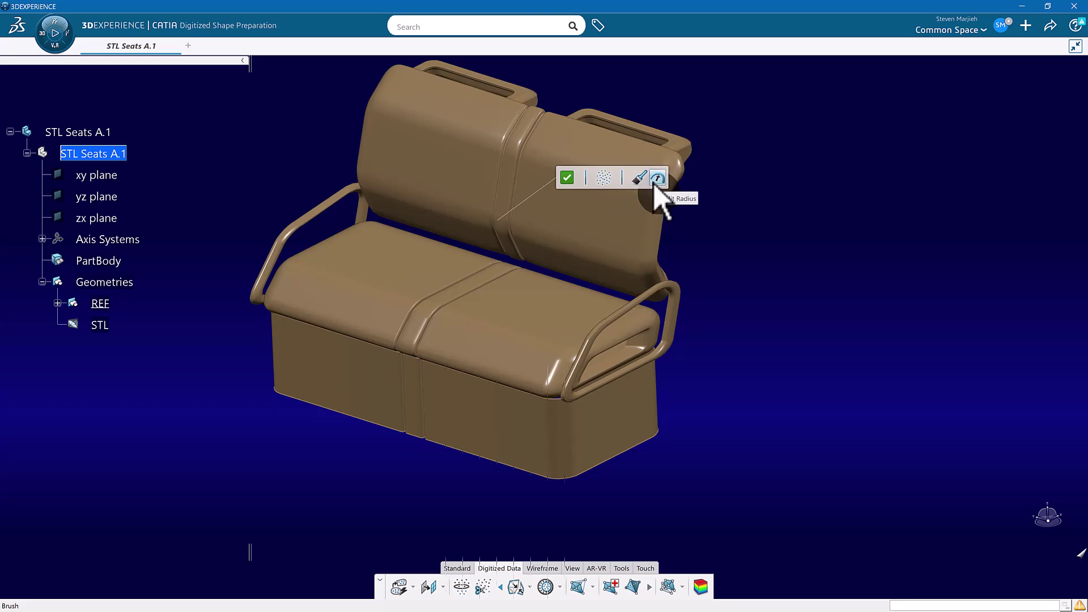
right_click(525, 299)
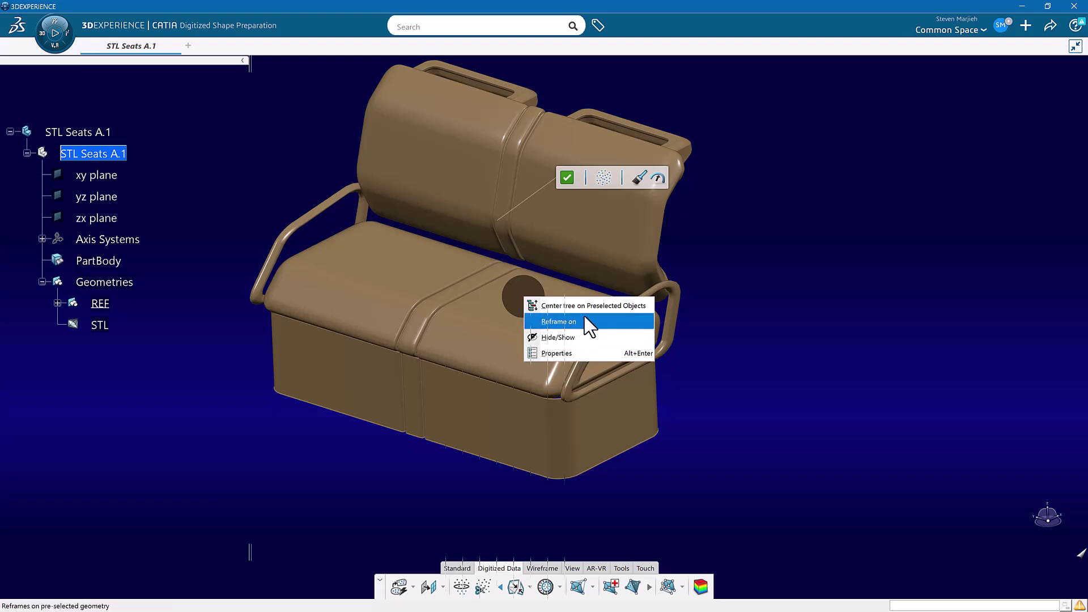
mouse_move(515, 309)
left_mouse_down()
mouse_move(528, 346)
mouse_move(475, 320)
mouse_move(491, 294)
mouse_move(439, 282)
mouse_move(403, 297)
mouse_move(437, 310)
mouse_move(419, 330)
mouse_move(369, 316)
mouse_move(354, 293)
left_mouse_up()
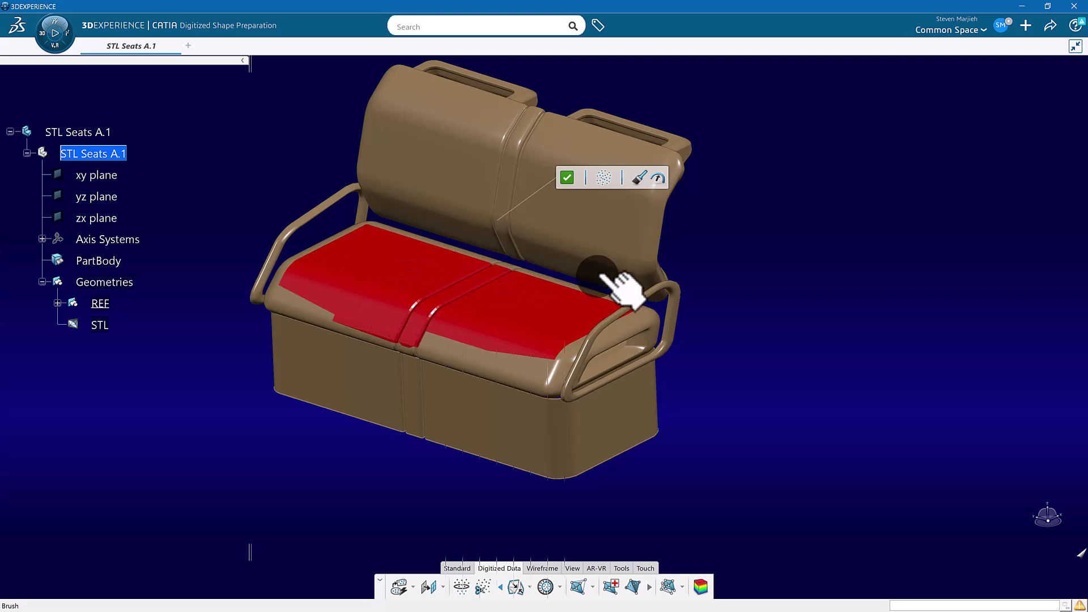
Step: Change the Activate selection shape from brush to rectangular trap selection
left_click(639, 178)
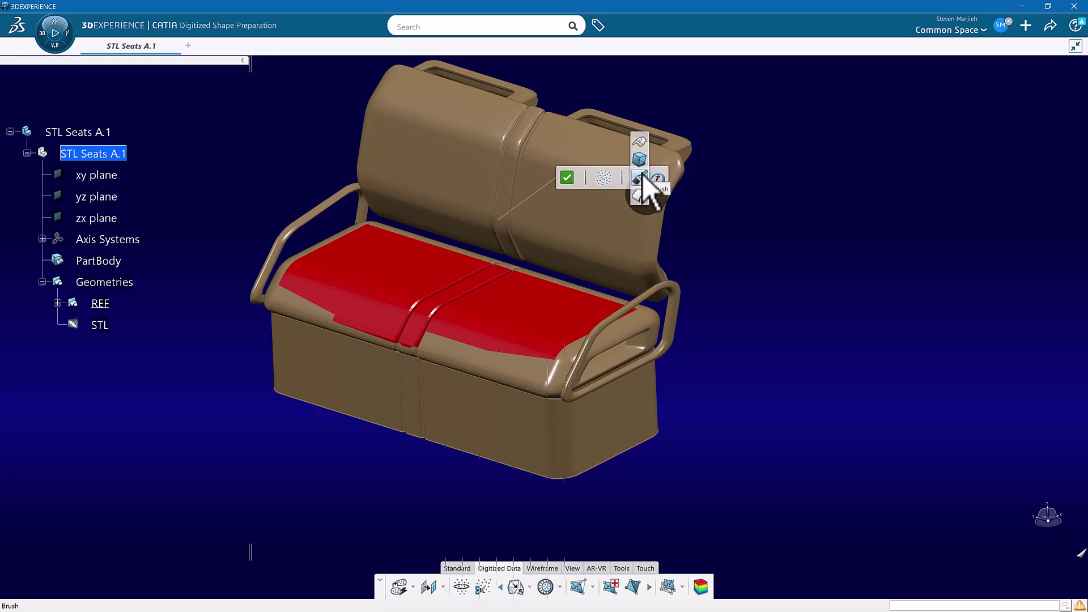
left_click(643, 160)
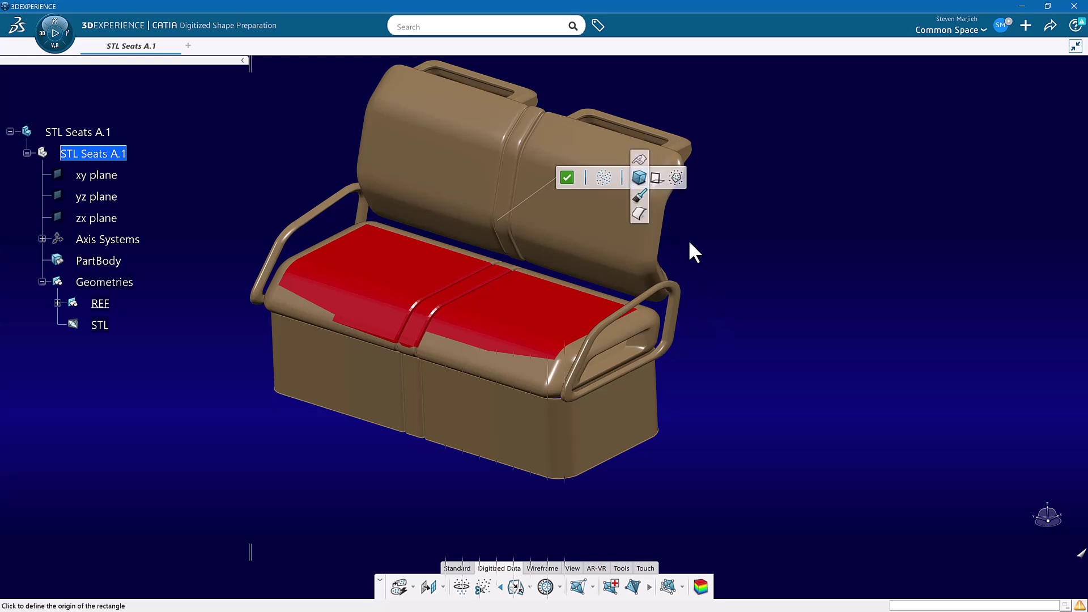
left_click(656, 178)
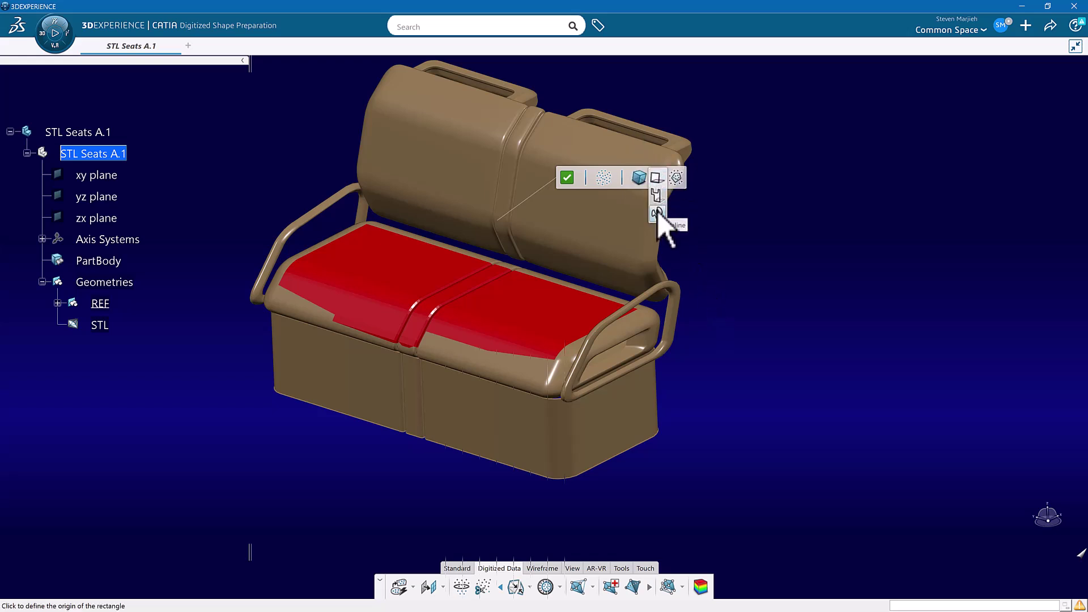
left_click(677, 180)
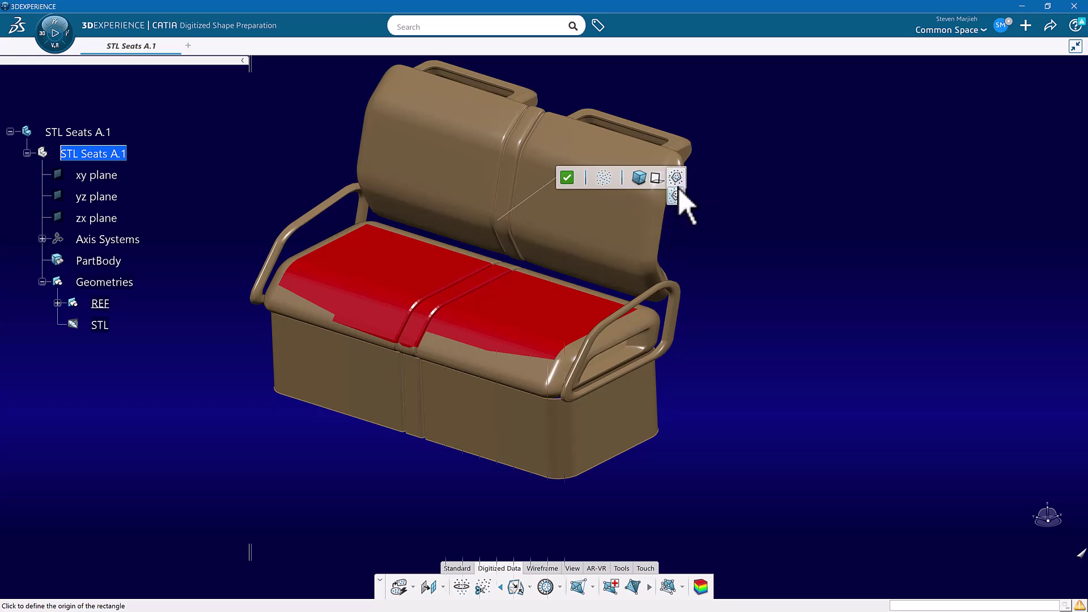
left_click(655, 180)
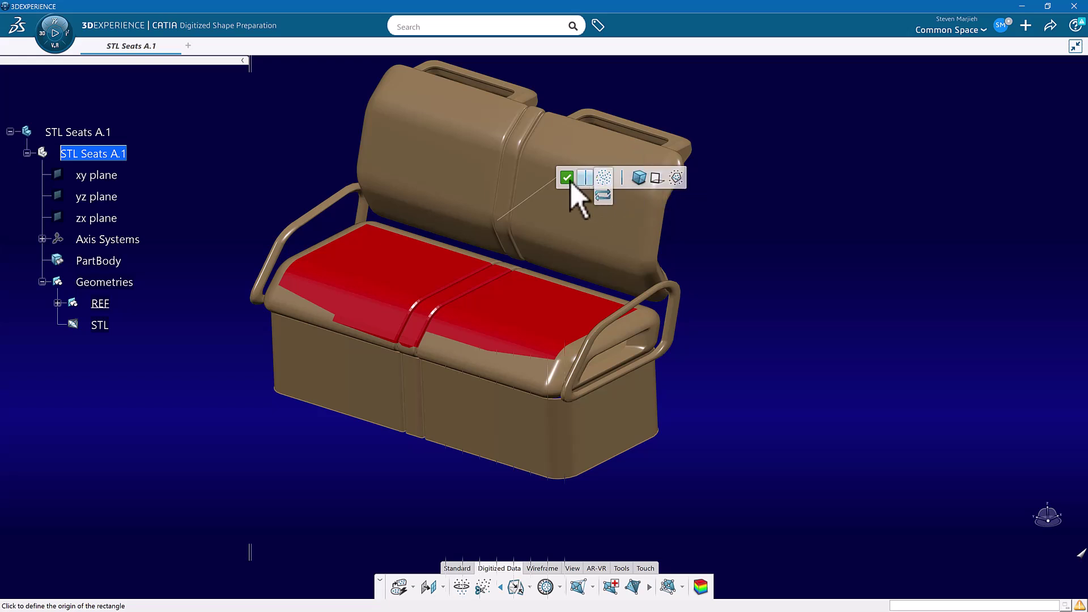
Step: Cancel the pending cushion activation and restart Activate on the STL mesh
left_click(566, 194)
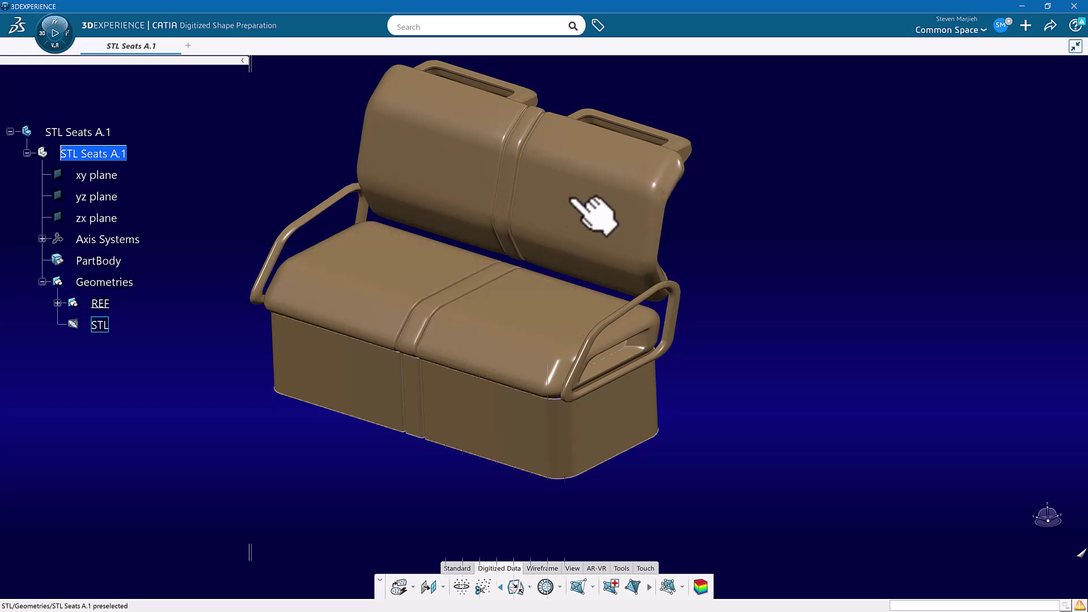
right_click(101, 324)
mouse_move(126, 320)
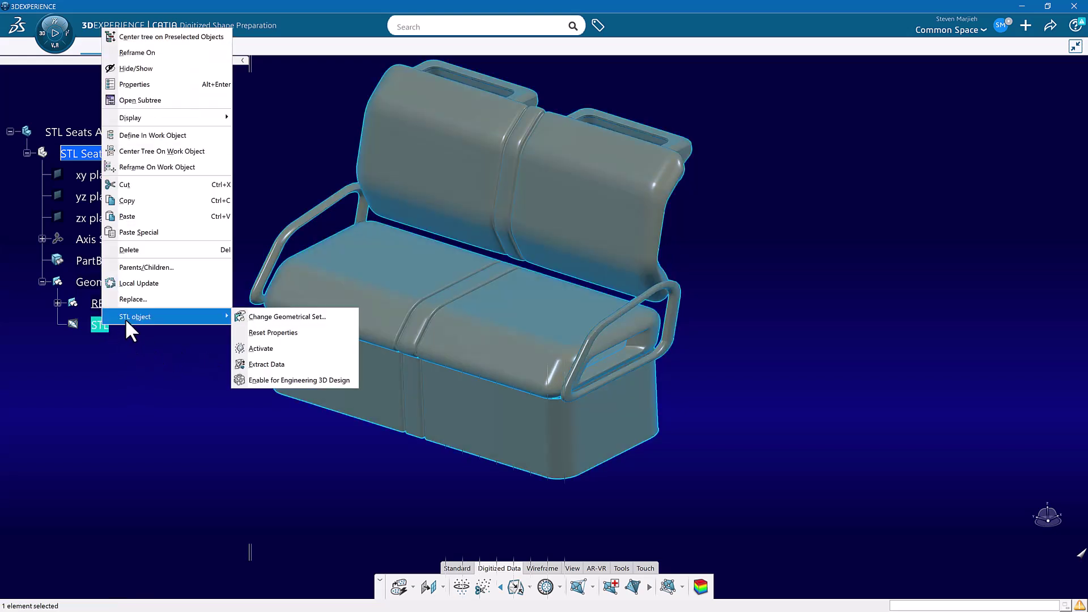
left_click(271, 348)
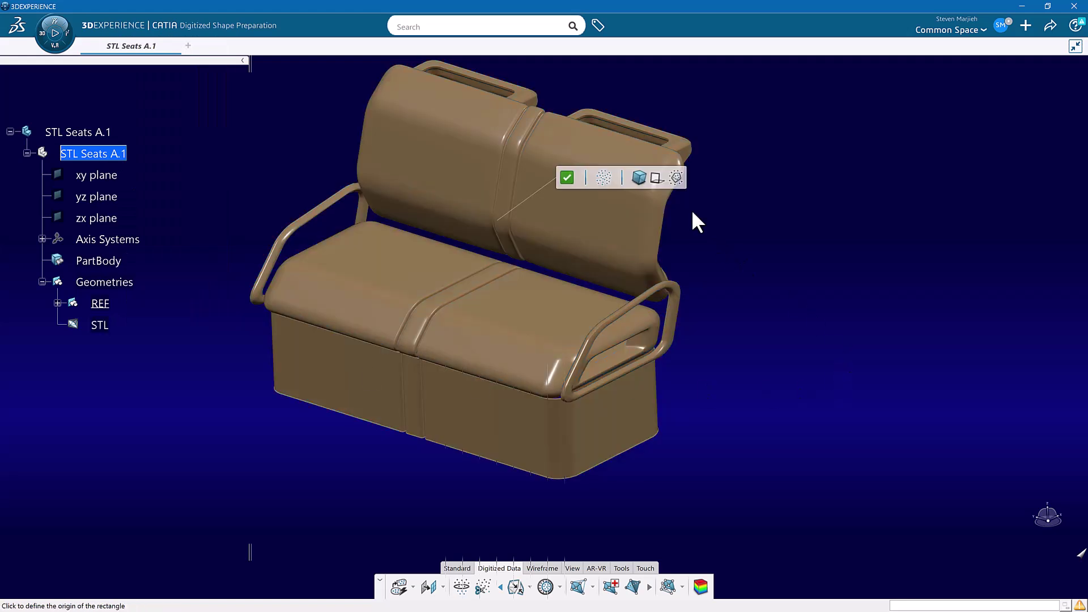
Step: Pick the seat cushion by surface propagation and keep only it active
mouse_move(643, 175)
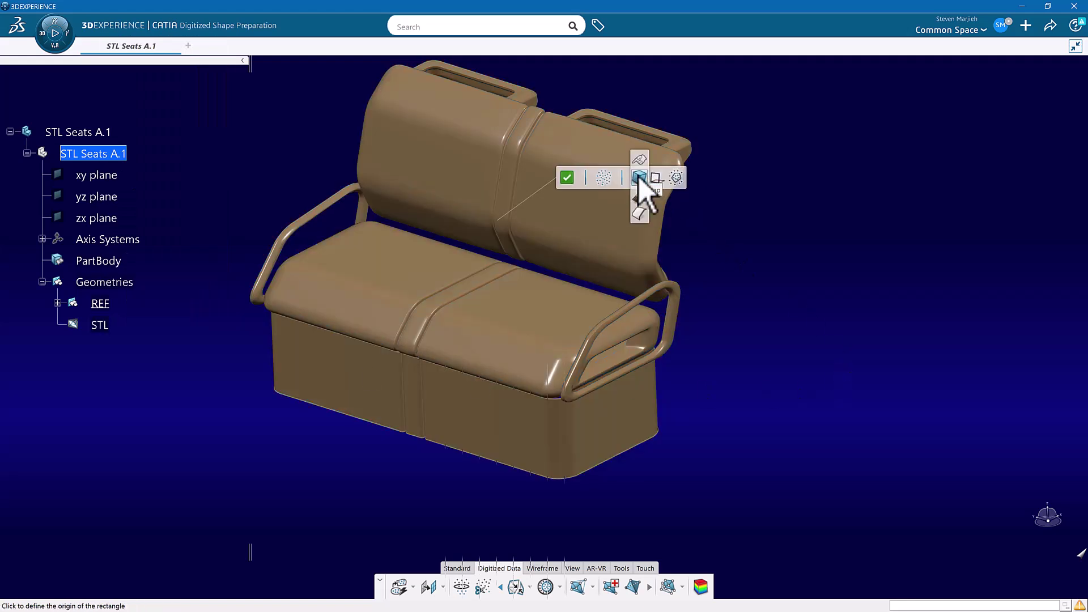
left_click(640, 209)
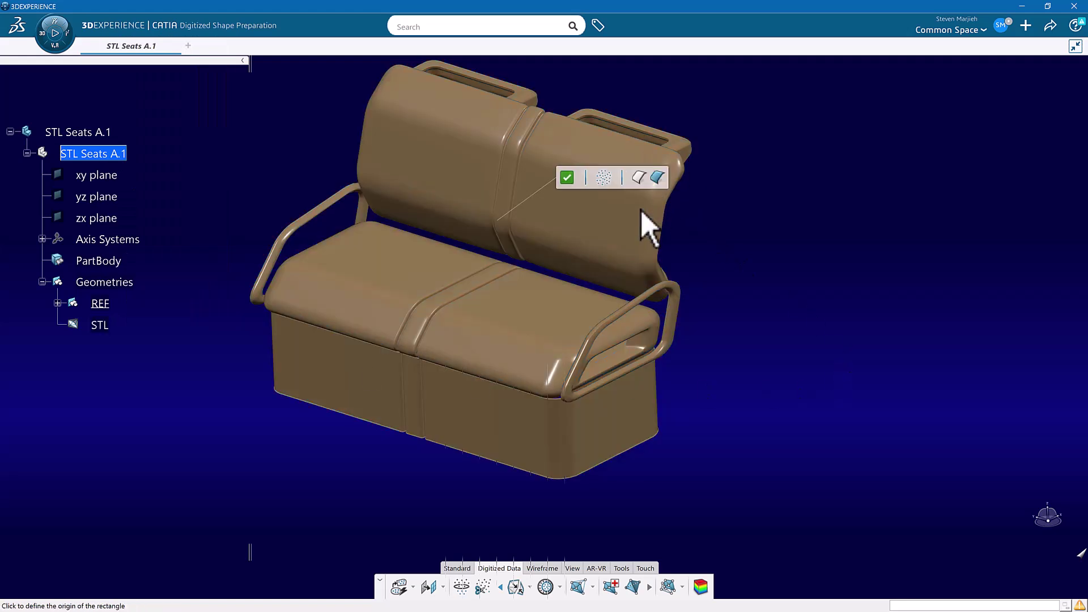
left_click(657, 190)
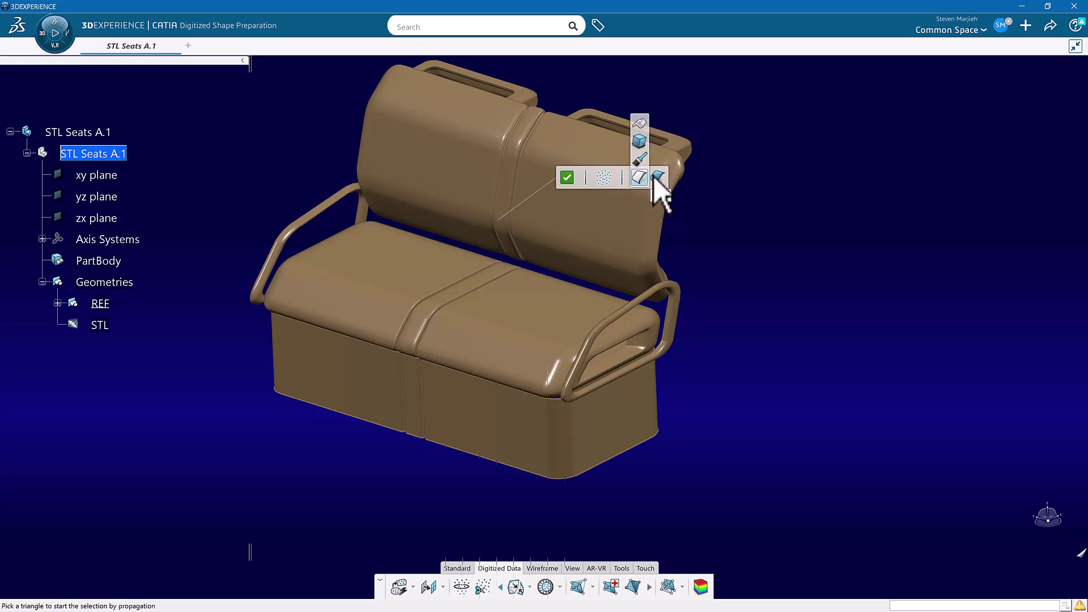
left_click(487, 316)
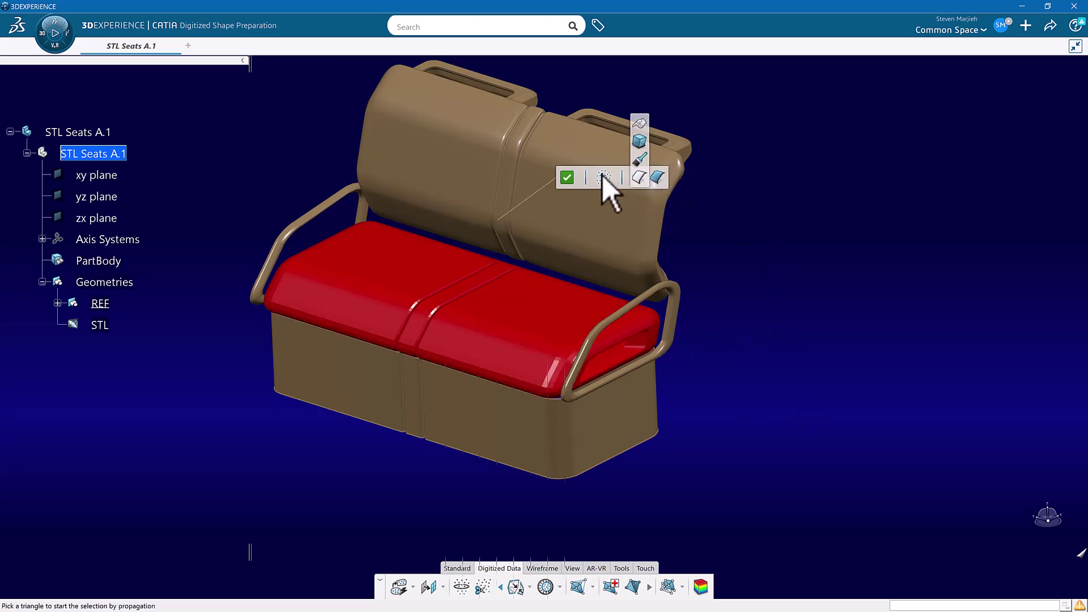
left_click(566, 177)
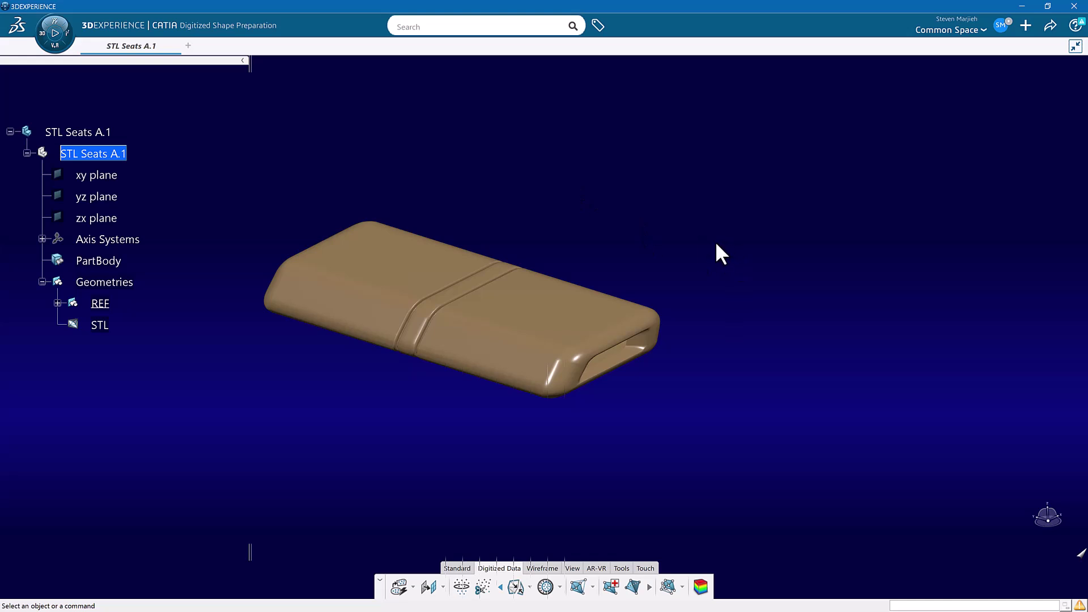
middle_click_drag(492, 351, 545, 391)
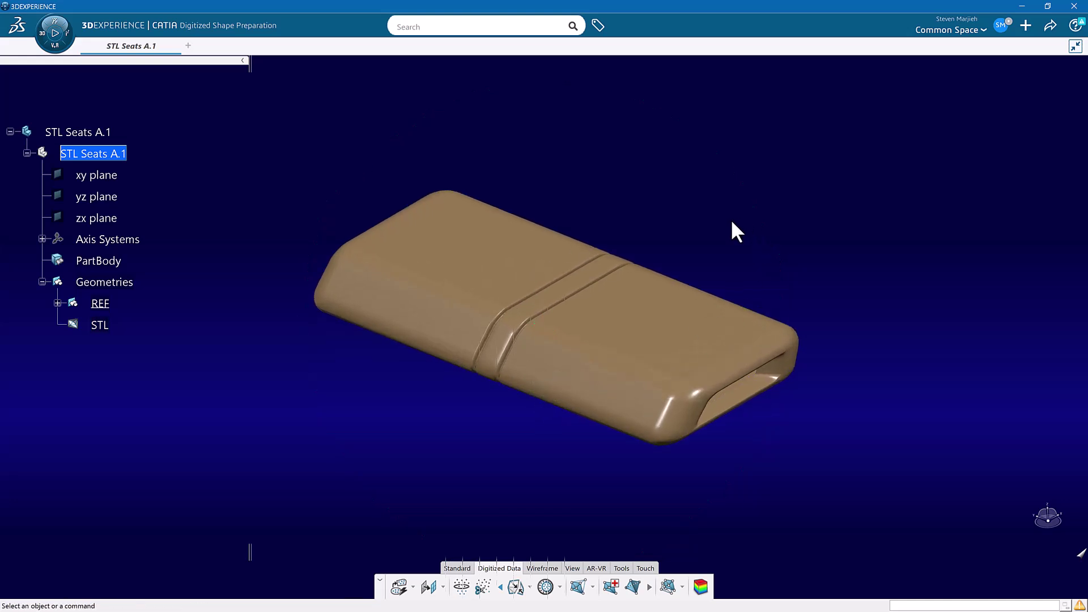
right_click(612, 293)
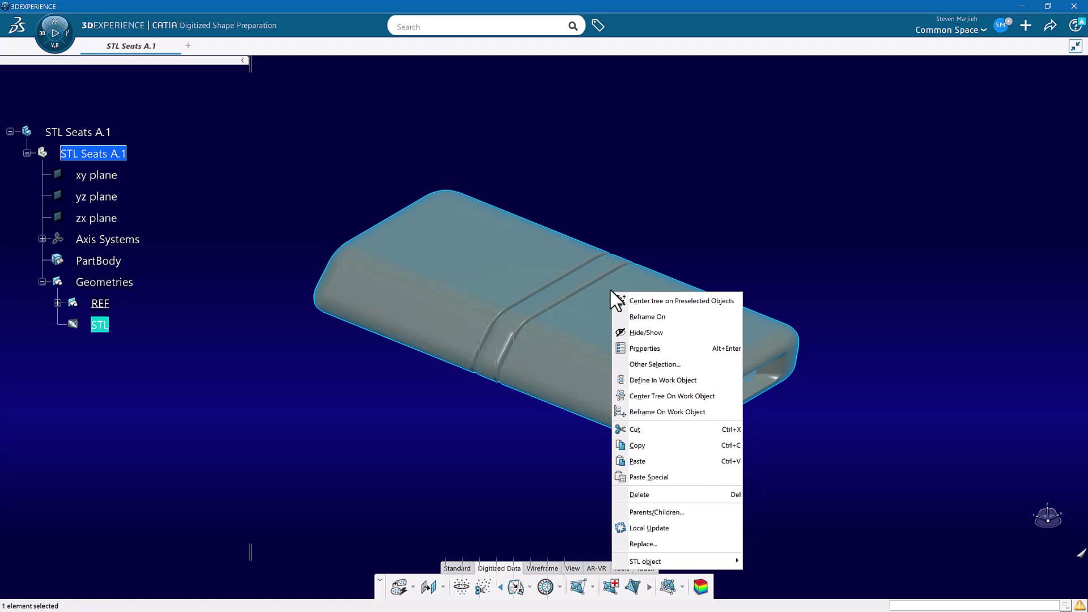
mouse_move(712, 559)
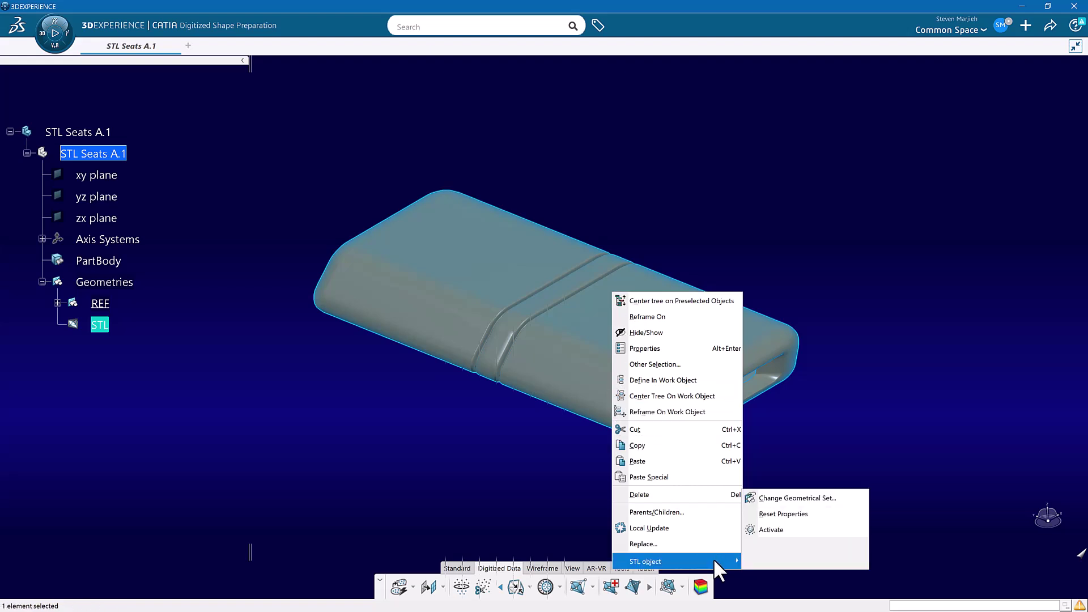
left_click(772, 529)
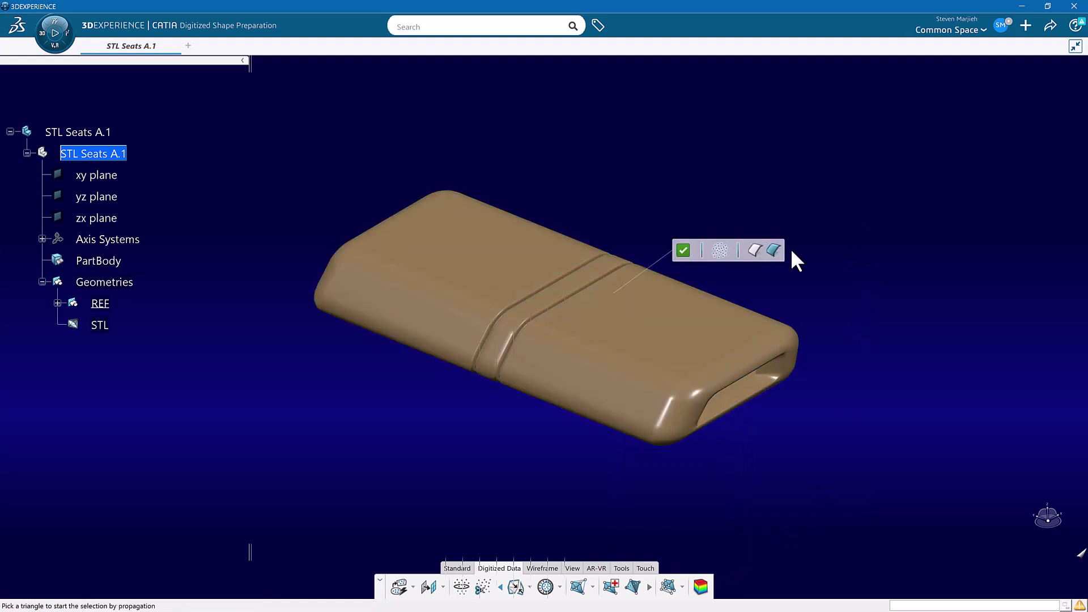
left_click(720, 250)
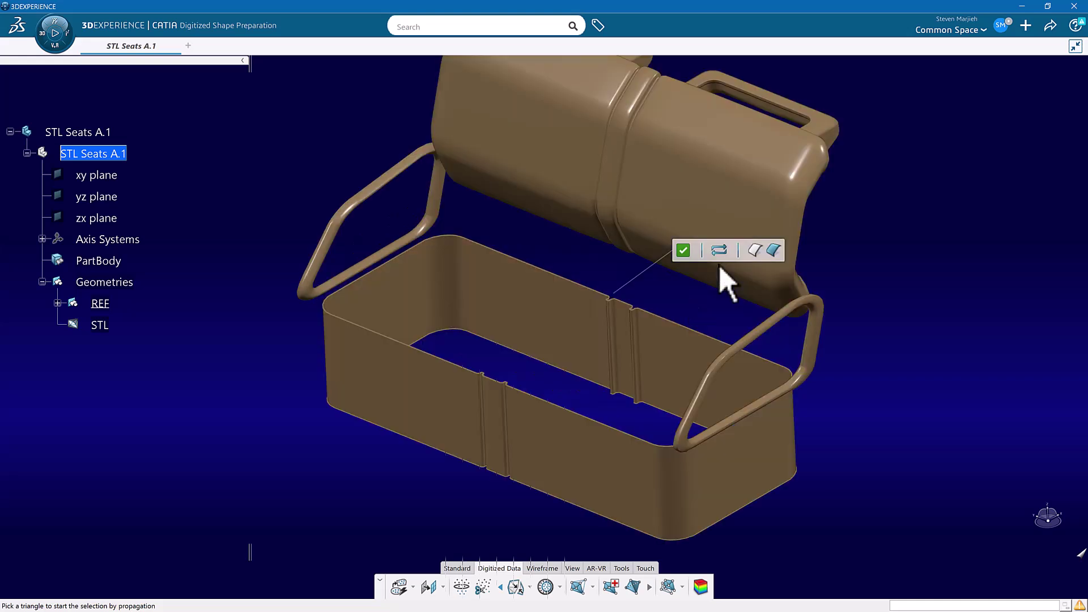
mouse_move(720, 254)
left_click(720, 233)
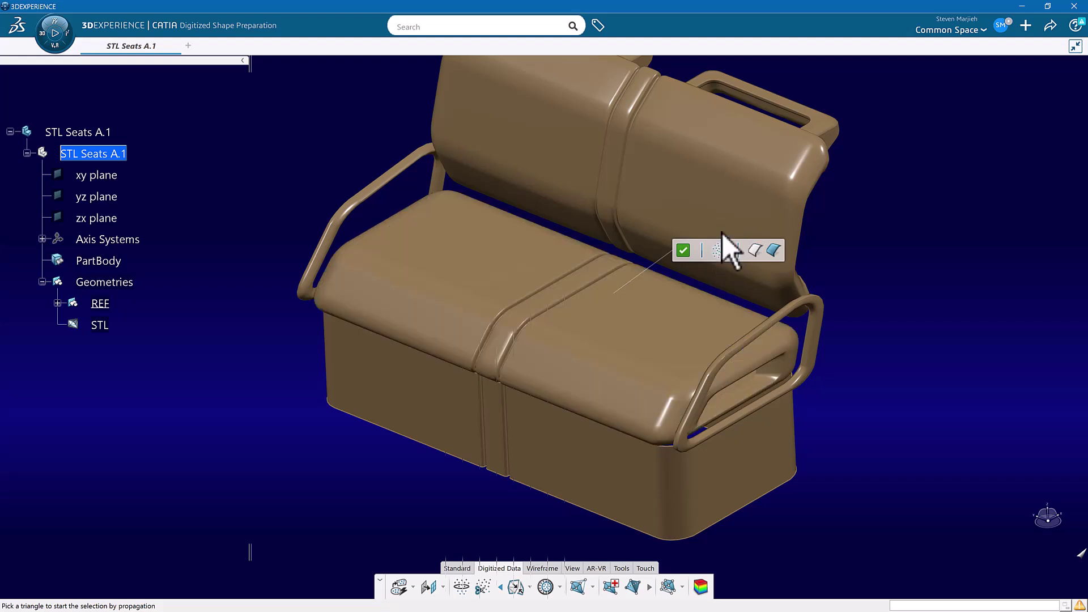
left_click(683, 264)
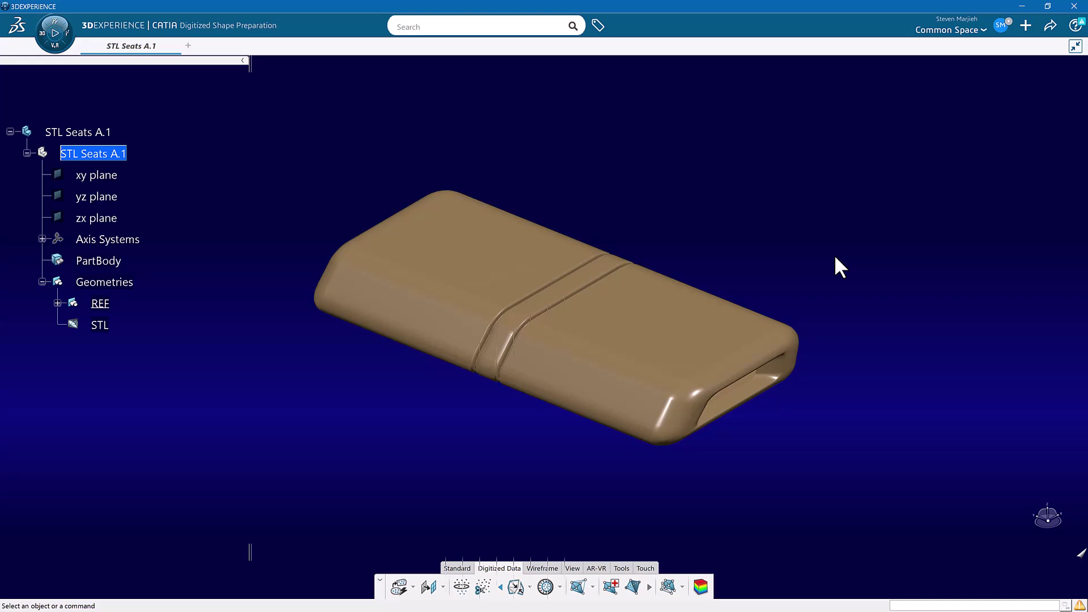
Step: Reactivate the mesh, swap the active region, and keep only the seat back by propagation
right_click(102, 327)
mouse_move(131, 314)
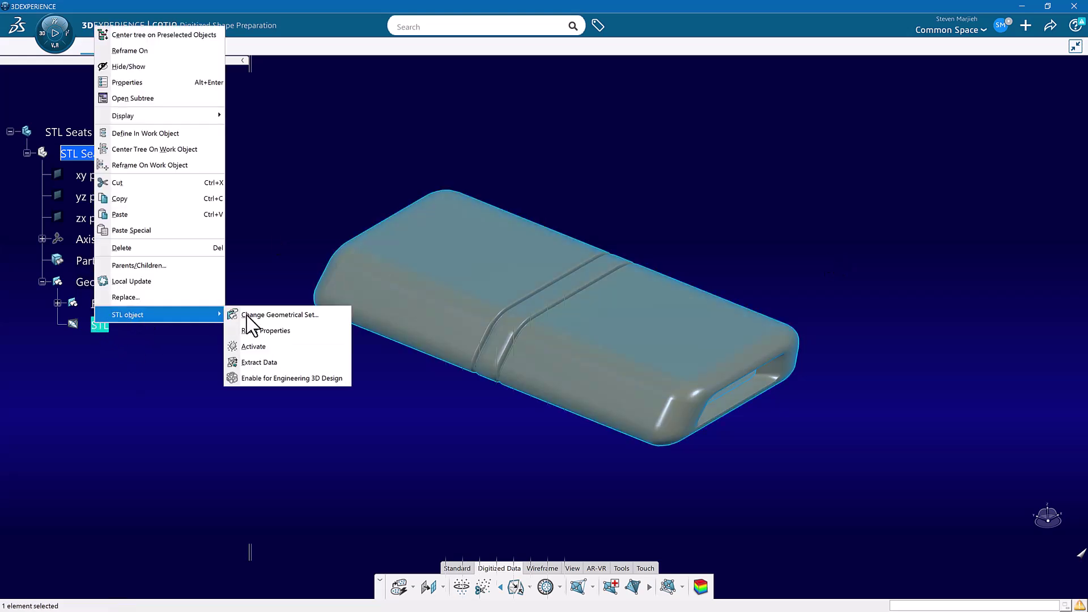
left_click(265, 348)
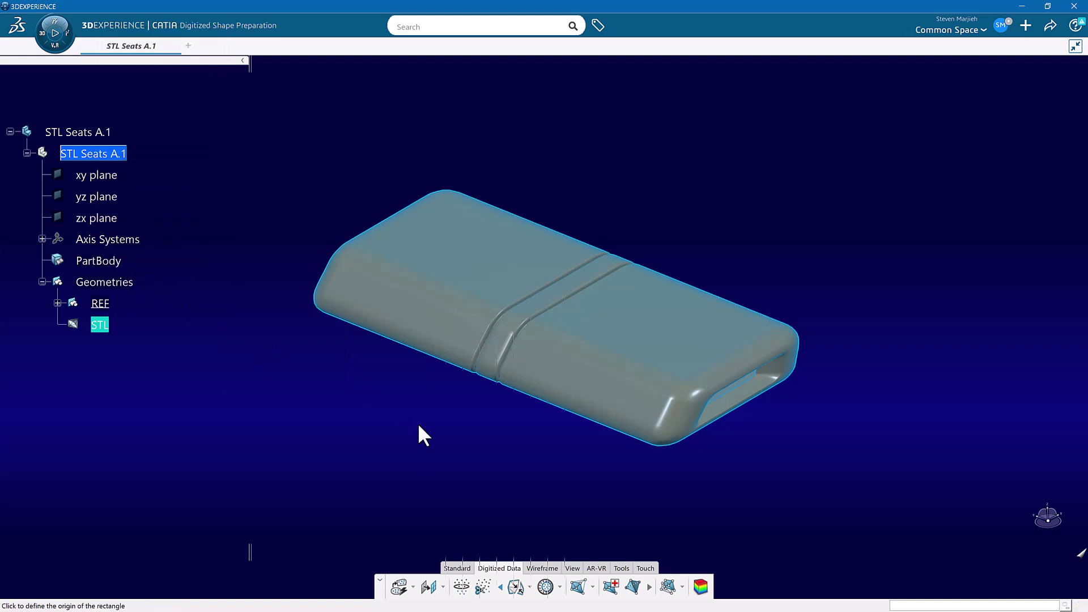
left_click(664, 292)
middle_click_drag(666, 293, 580, 371)
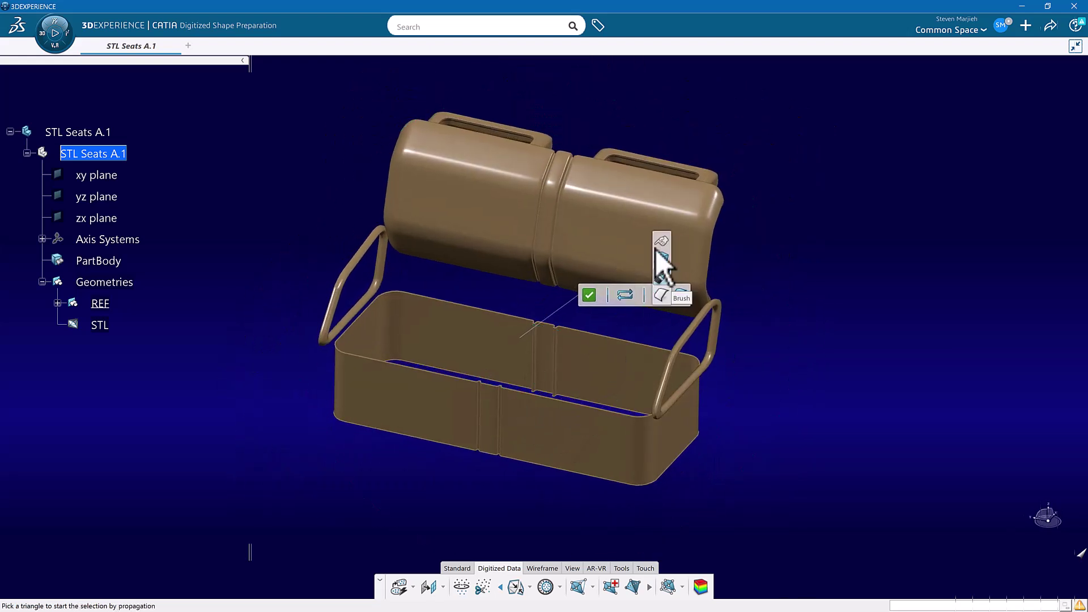
left_click(633, 244)
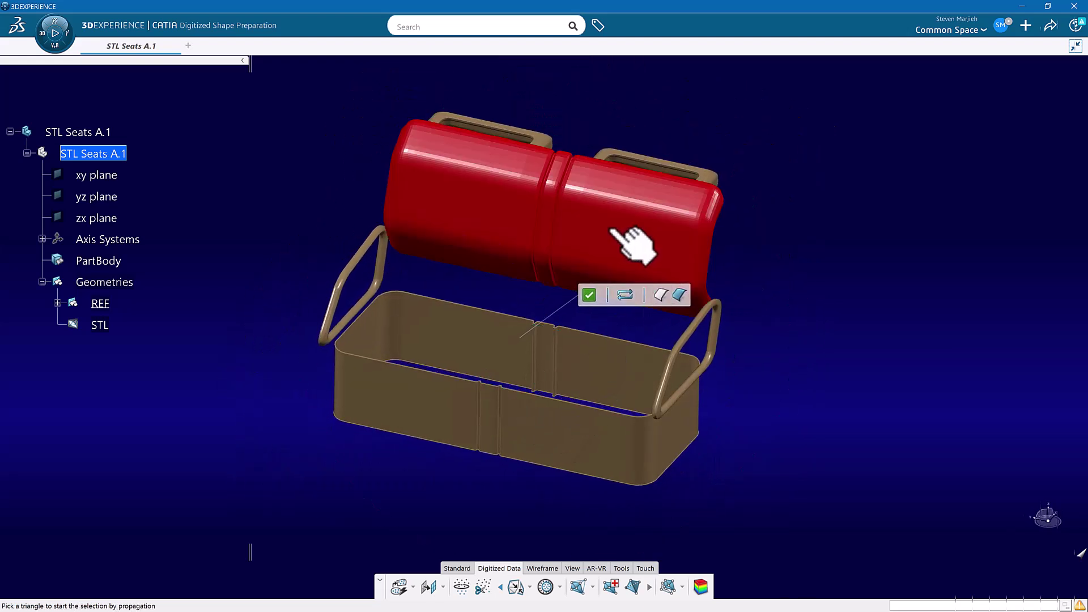
left_click(589, 295)
middle_click_drag(668, 340, 748, 359)
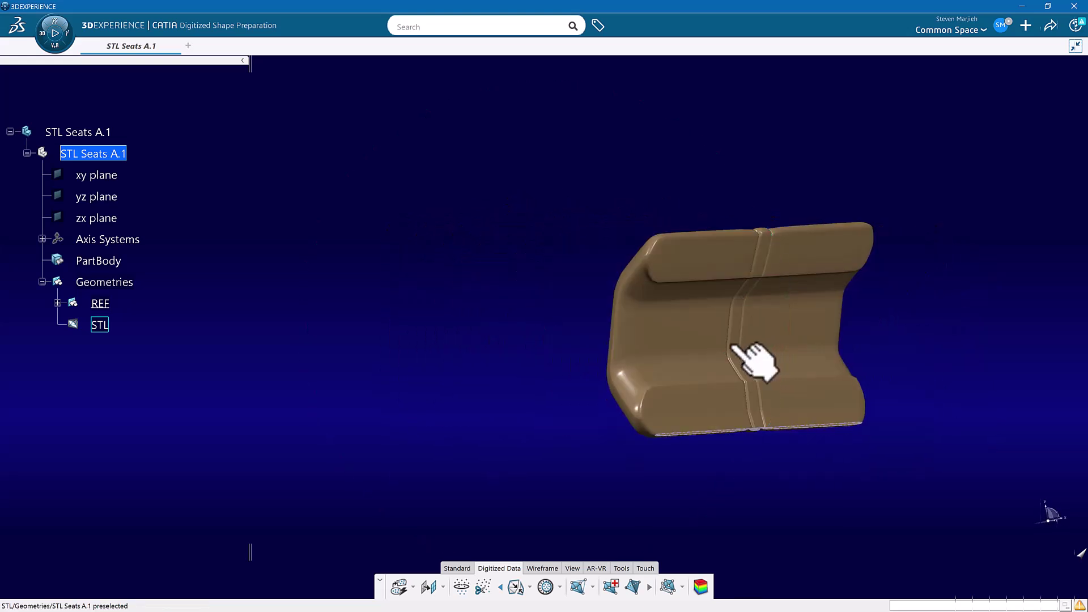
Step: Restart Activate on the seat mesh and apply Activate All to the whole seat
right_click(669, 332)
mouse_move(730, 598)
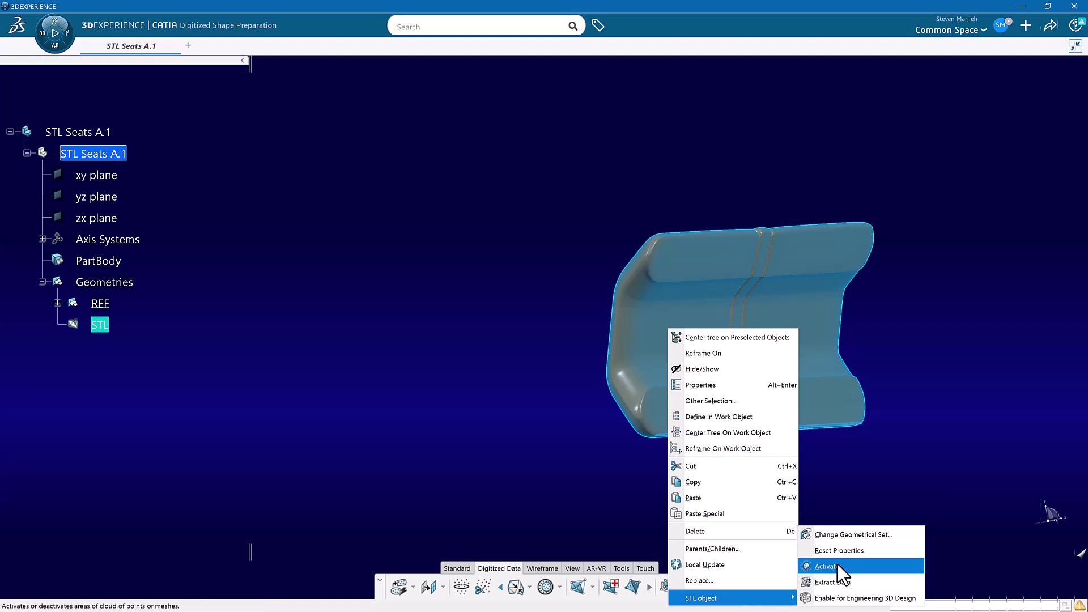
left_click(837, 564)
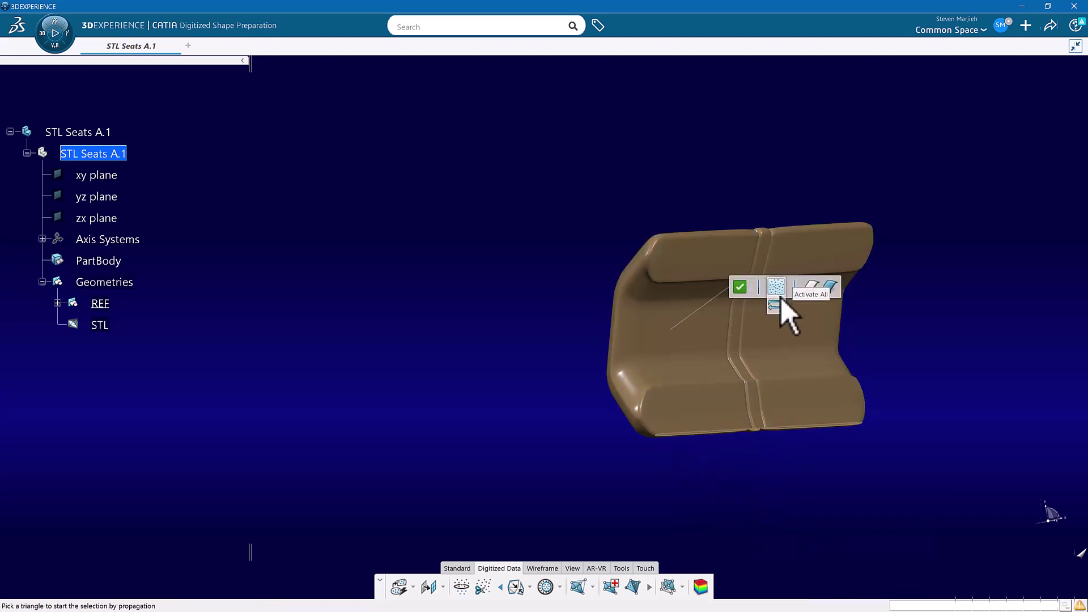
left_click(776, 306)
middle_click_drag(619, 310, 423, 293)
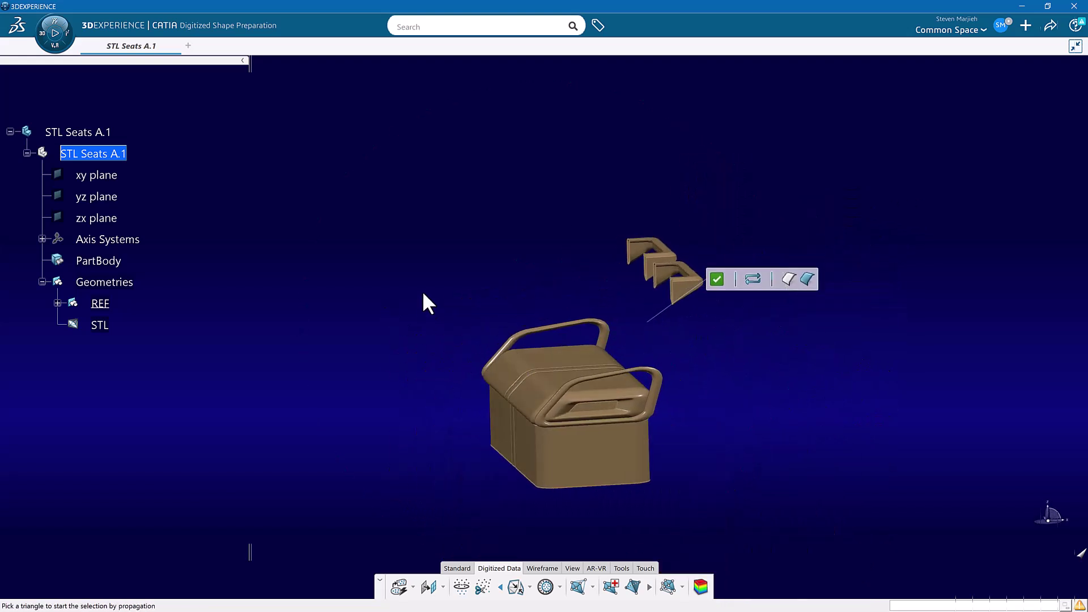